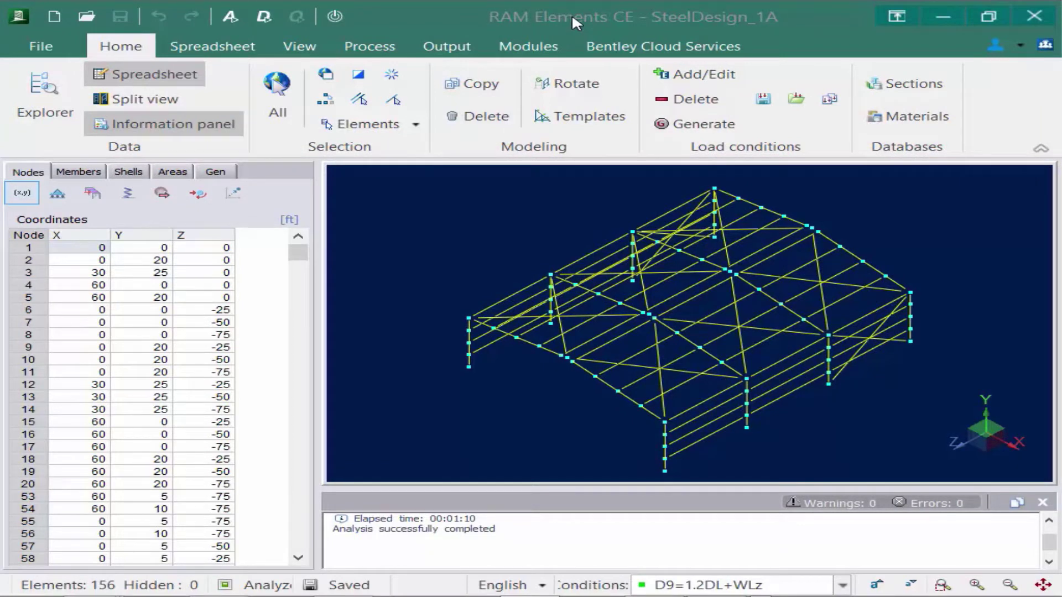
Step: Switch to the Process ribbon tab to reach the analysis and design commands
left_click(369, 47)
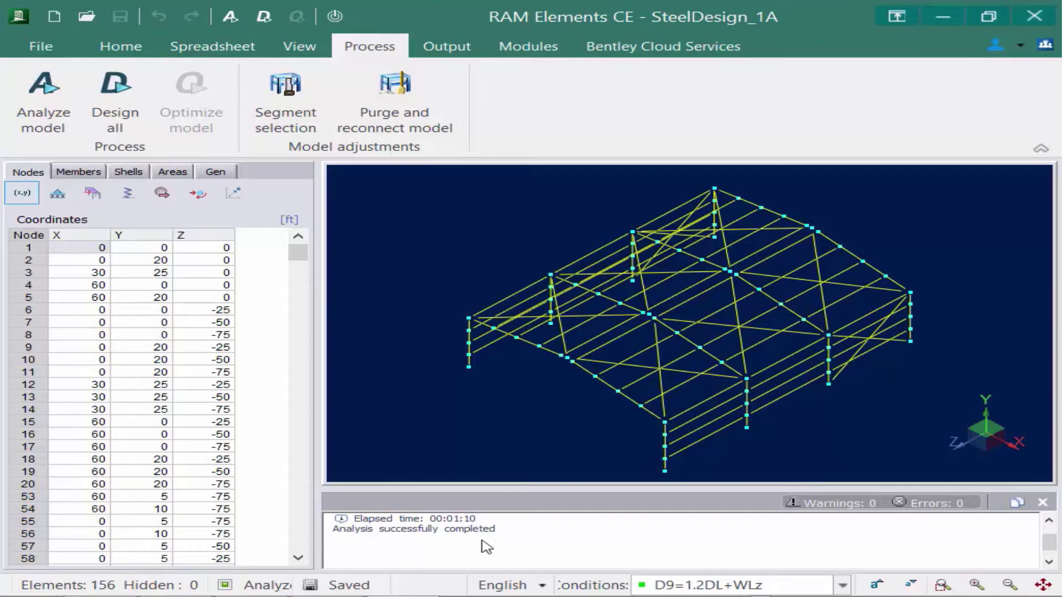
Step: Design all members using hot-rolled AISC-10 LRFD and cold-formed AISI-12 LRFD codes
left_click(127, 106)
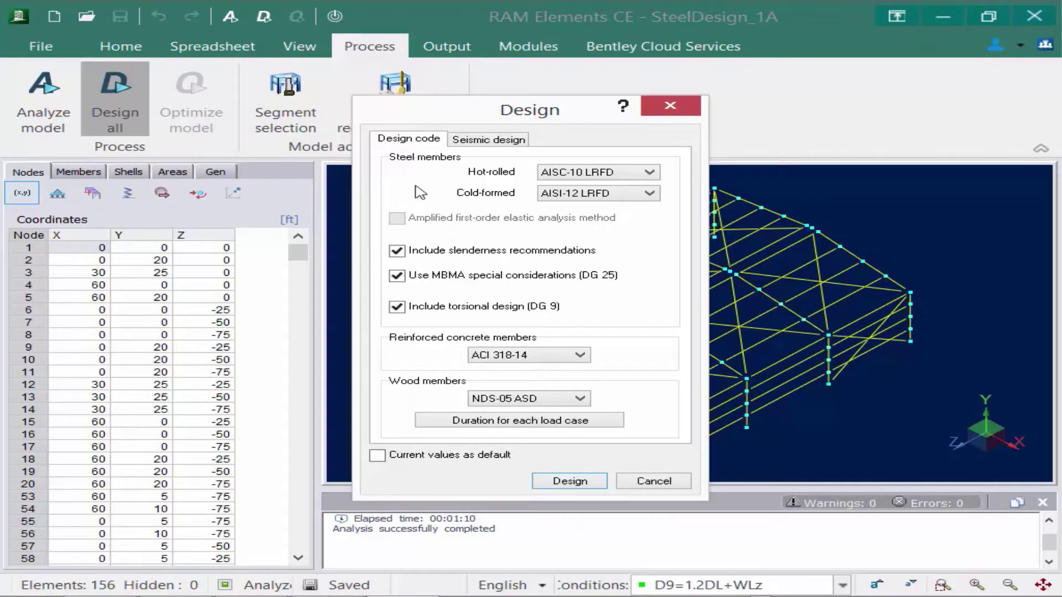
left_click(645, 175)
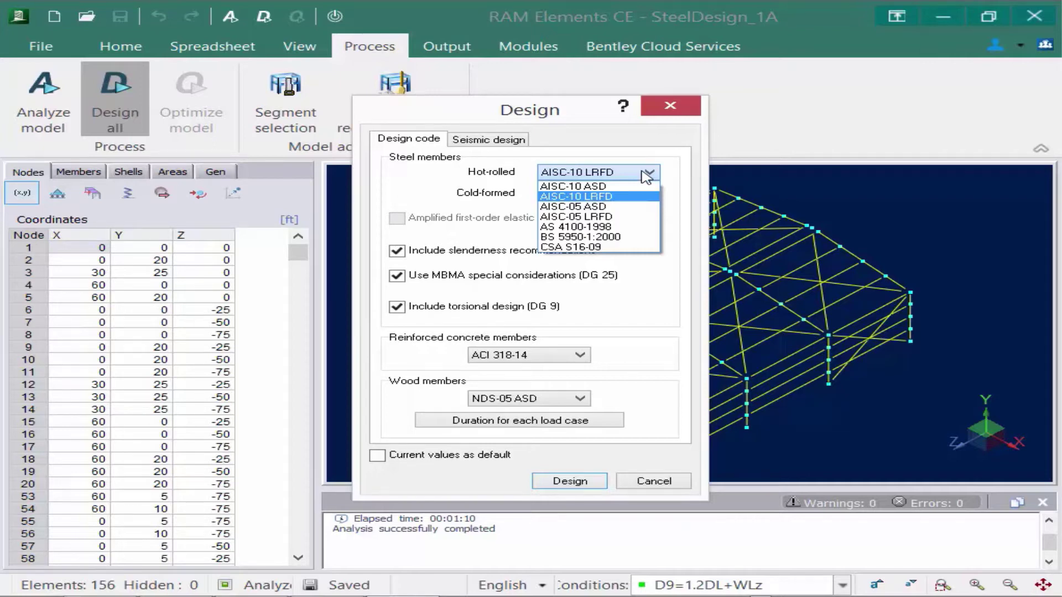
left_click(646, 176)
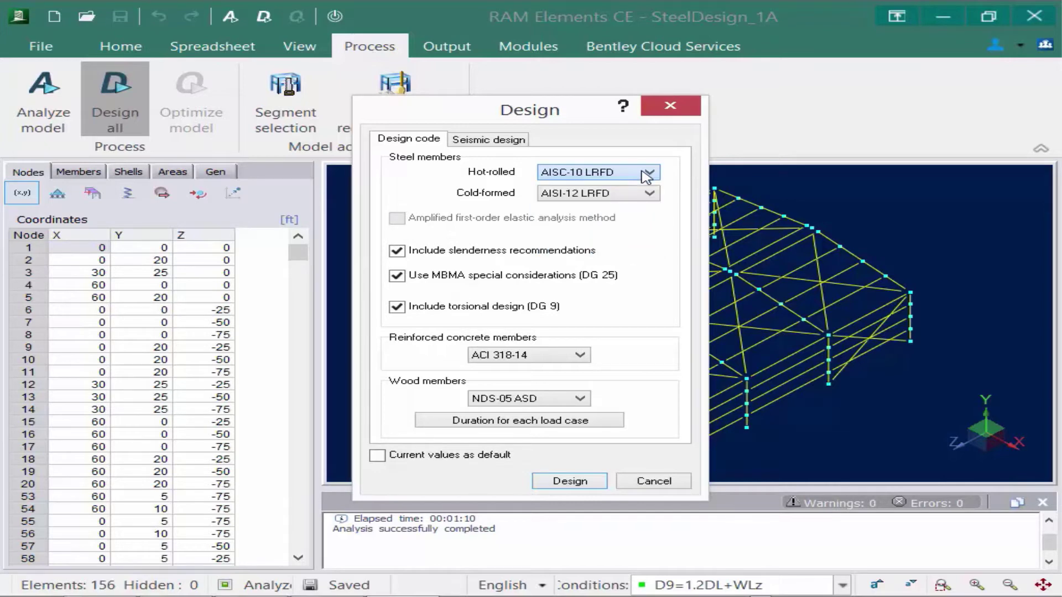
left_click(615, 198)
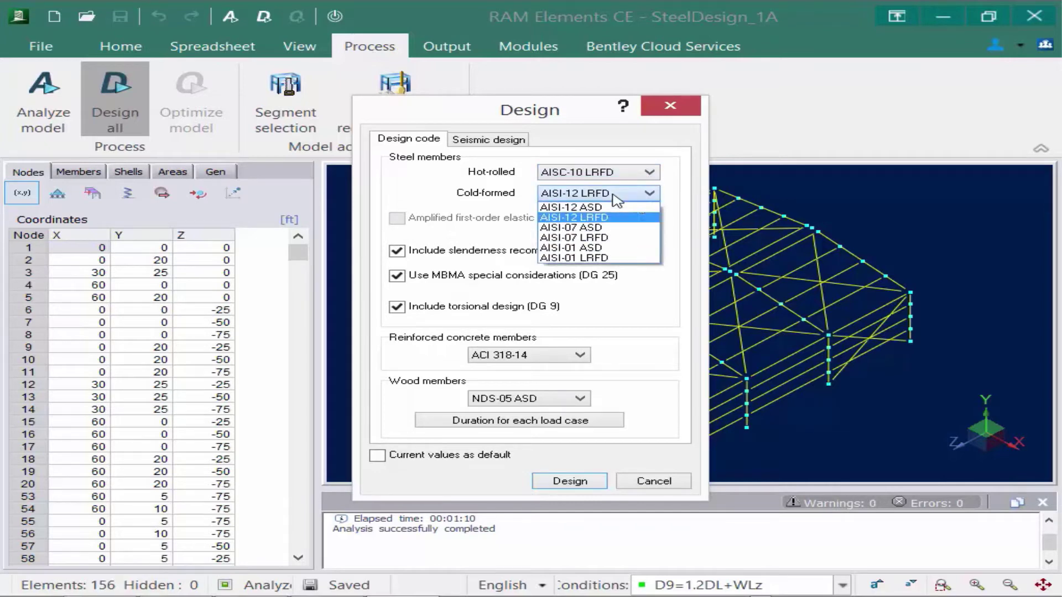
left_click(644, 197)
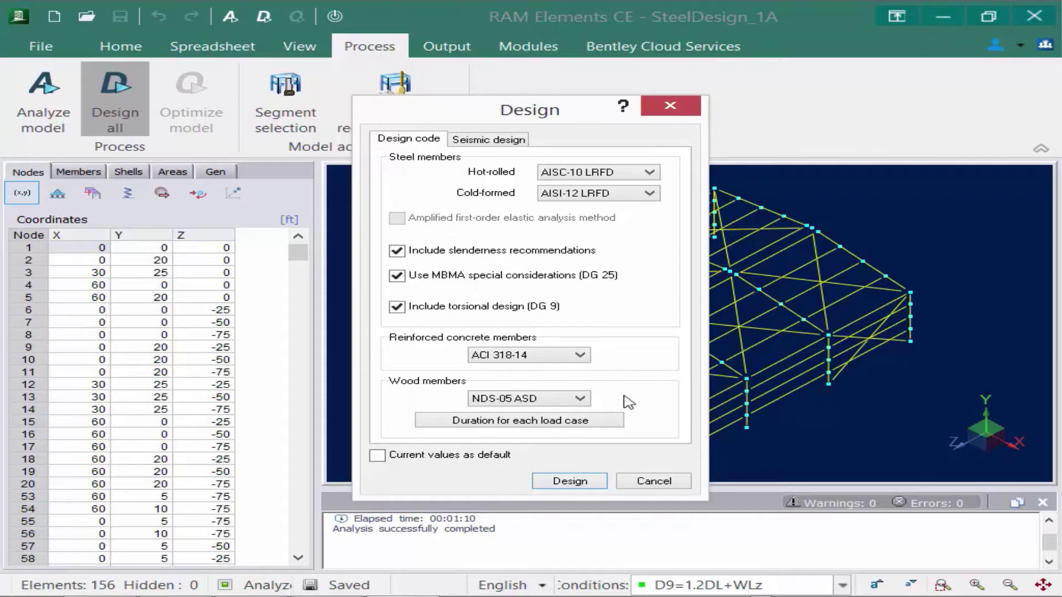
left_click(569, 481)
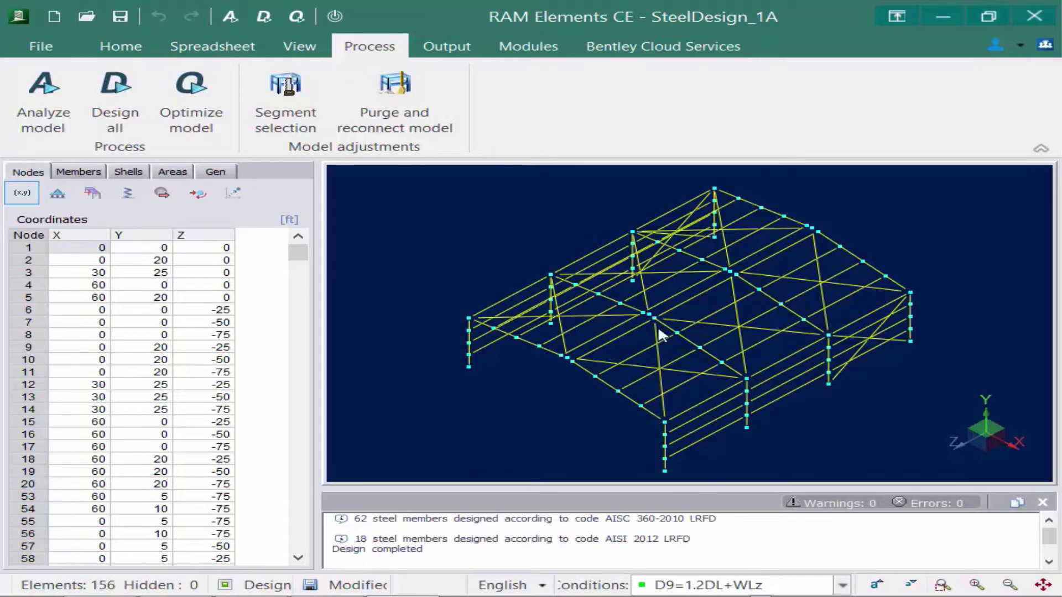
Step: After the 62 AISC and 18 AISI member designs complete, switch to the View tab
left_click(301, 44)
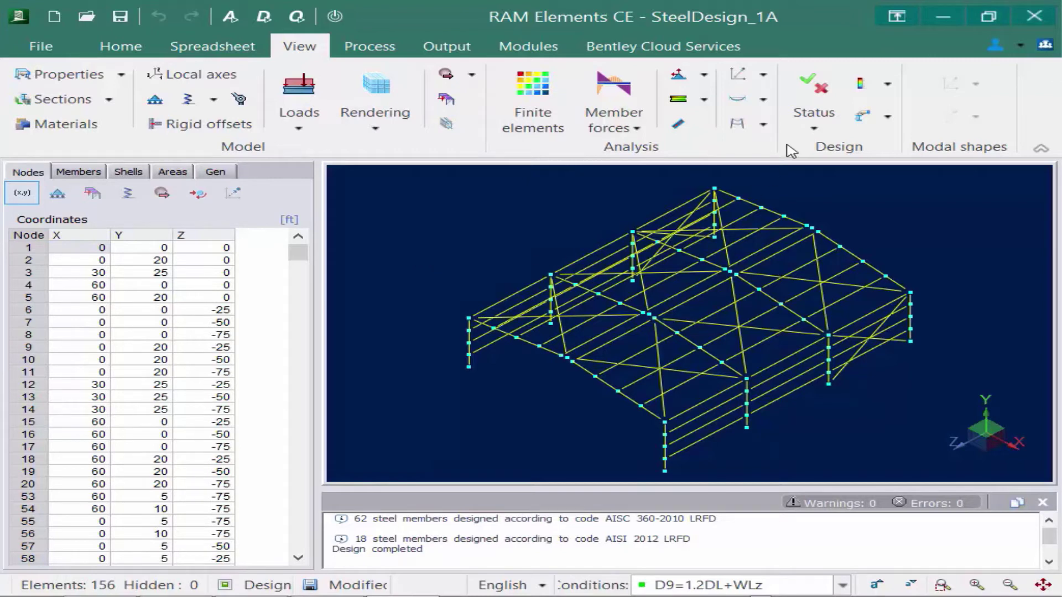
Step: Colour the frame by design status, leaving the status display options unchanged
left_click(810, 91)
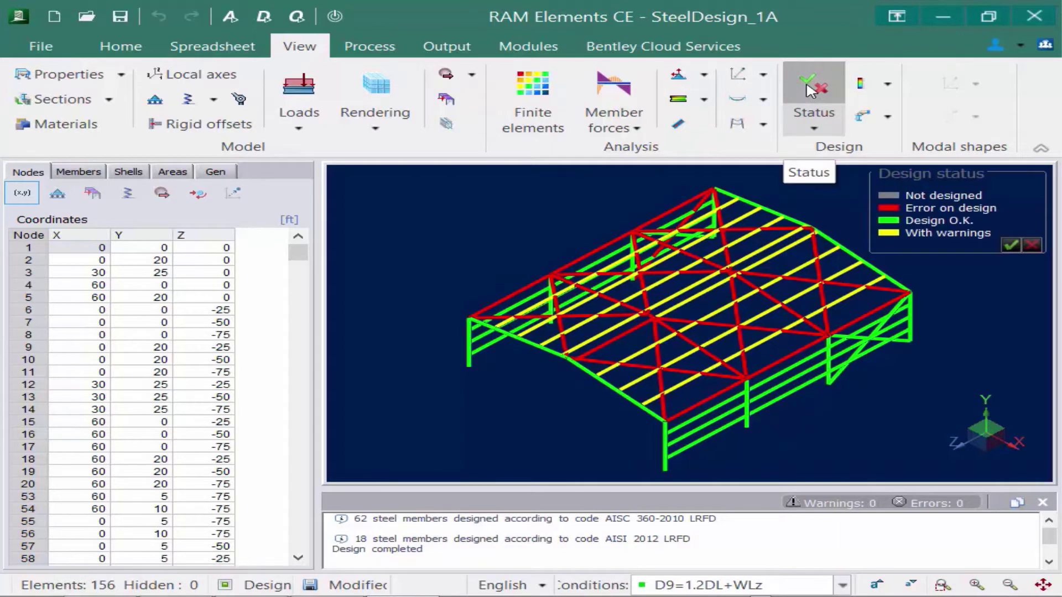
left_click(814, 124)
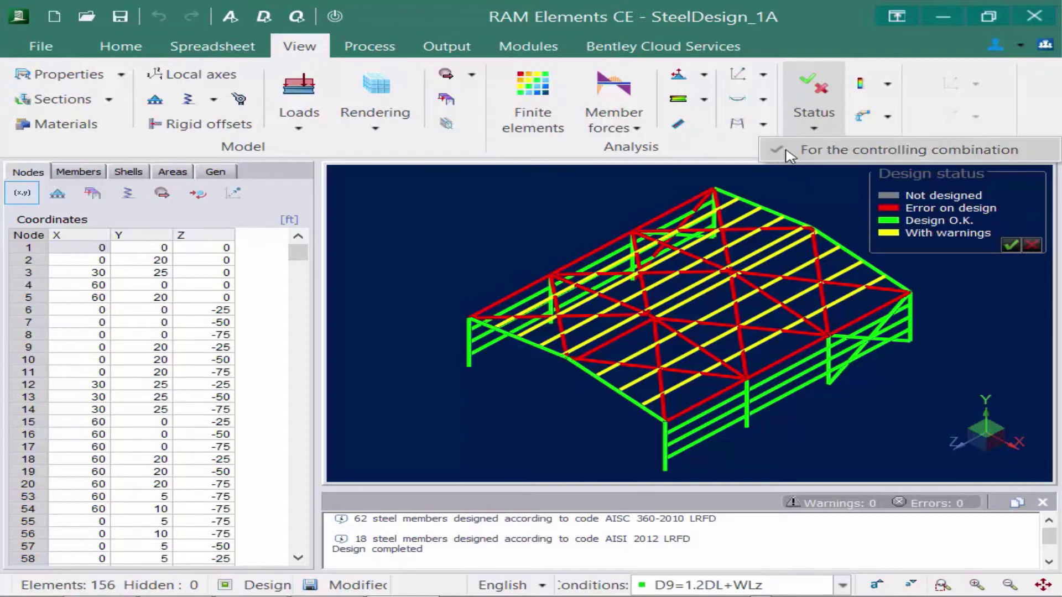
left_click(856, 158)
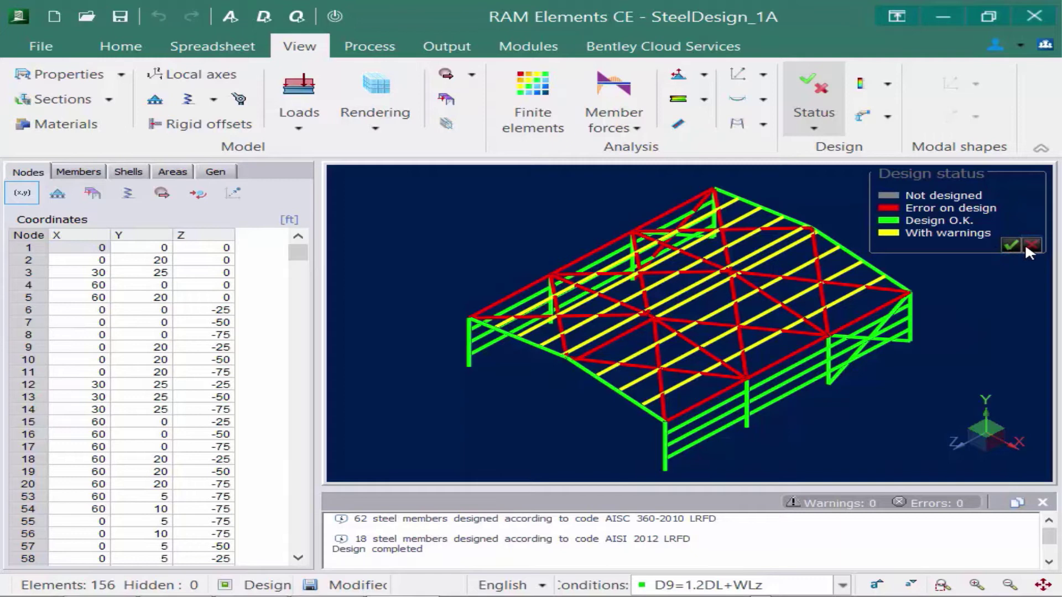
Step: Isolate passing members, then failing members, then window-select the frame to restore all status colours
left_click(1010, 245)
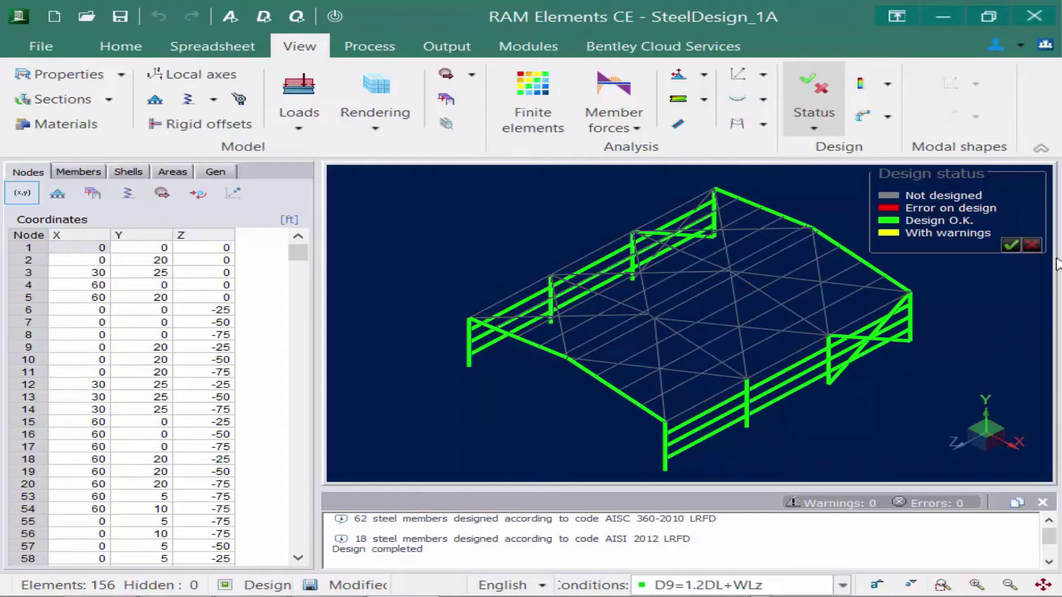
left_click(1032, 245)
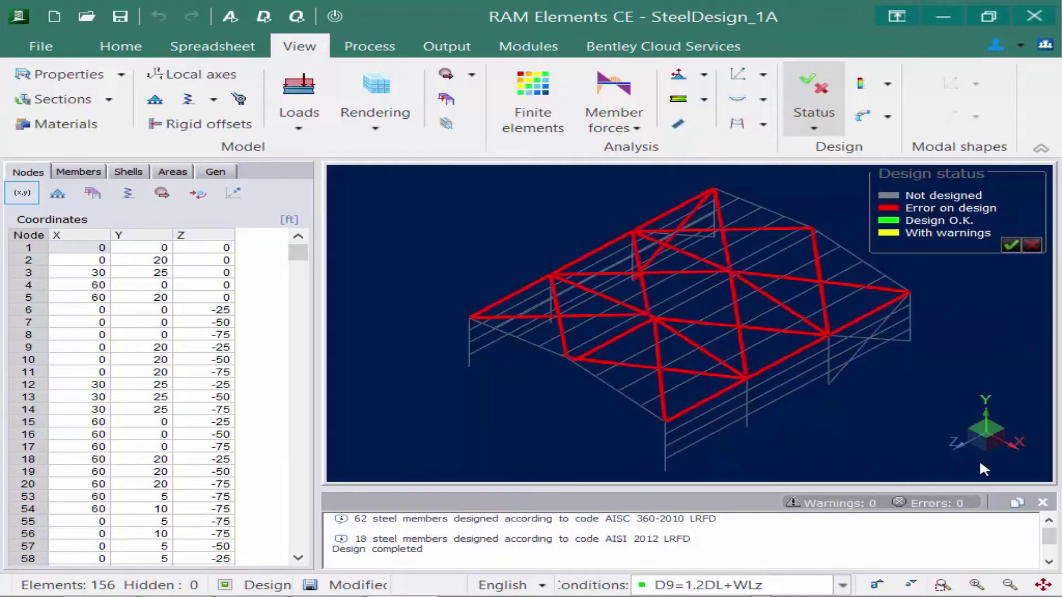
left_click_drag(550, 227, 1015, 489)
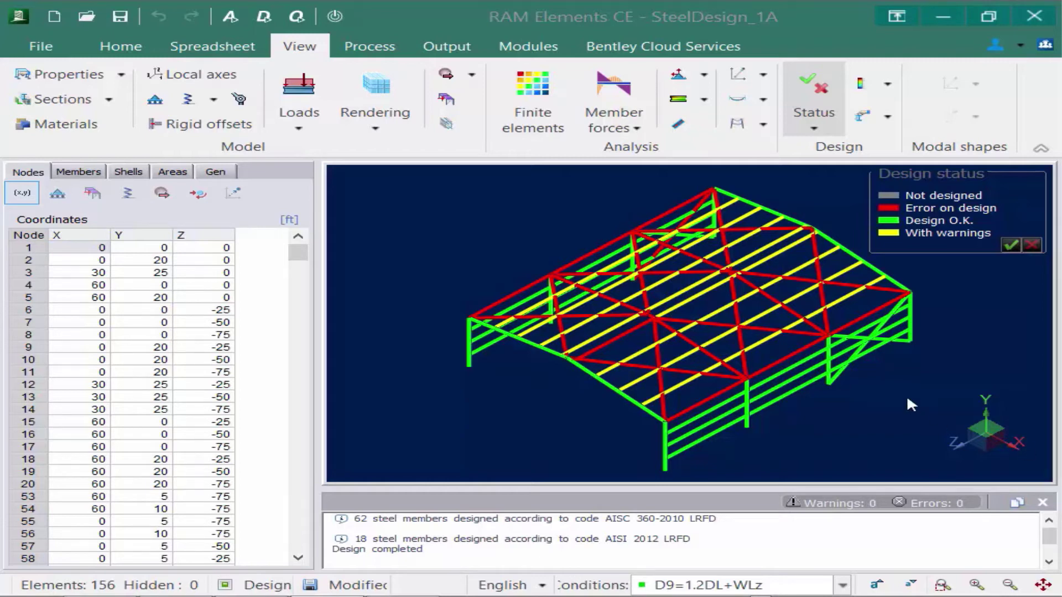
Step: Review unitary stress ratio colouring for the controlling combination, then close the stress-ratio options
left_click(862, 88)
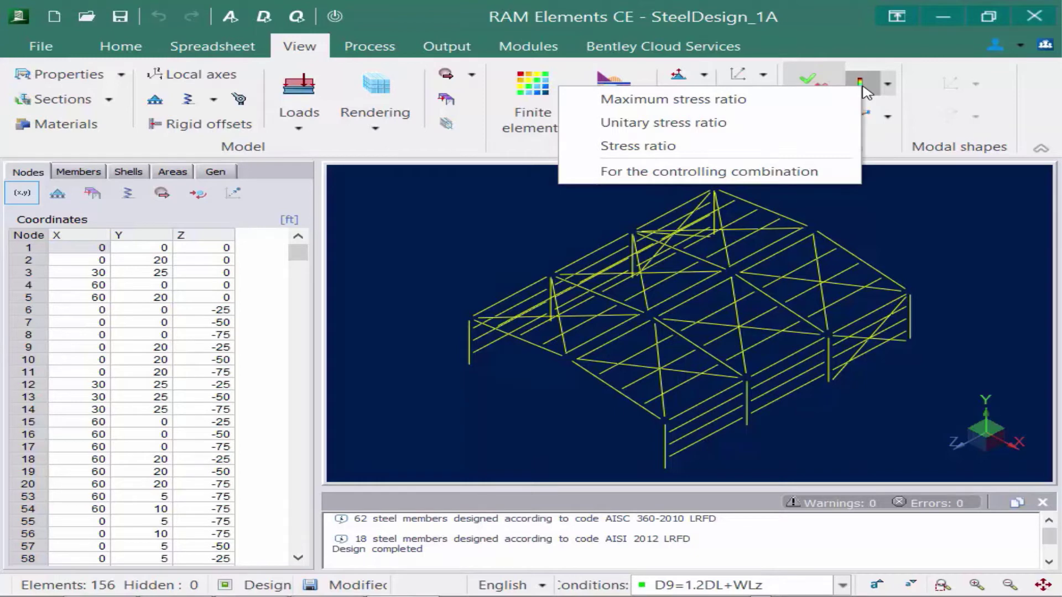
left_click(593, 173)
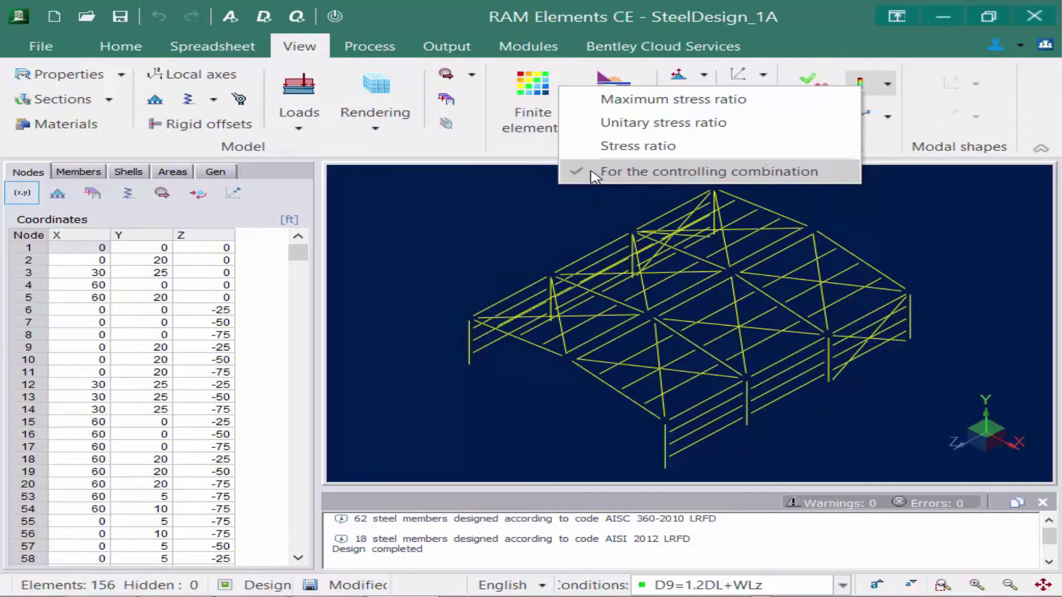
left_click(597, 124)
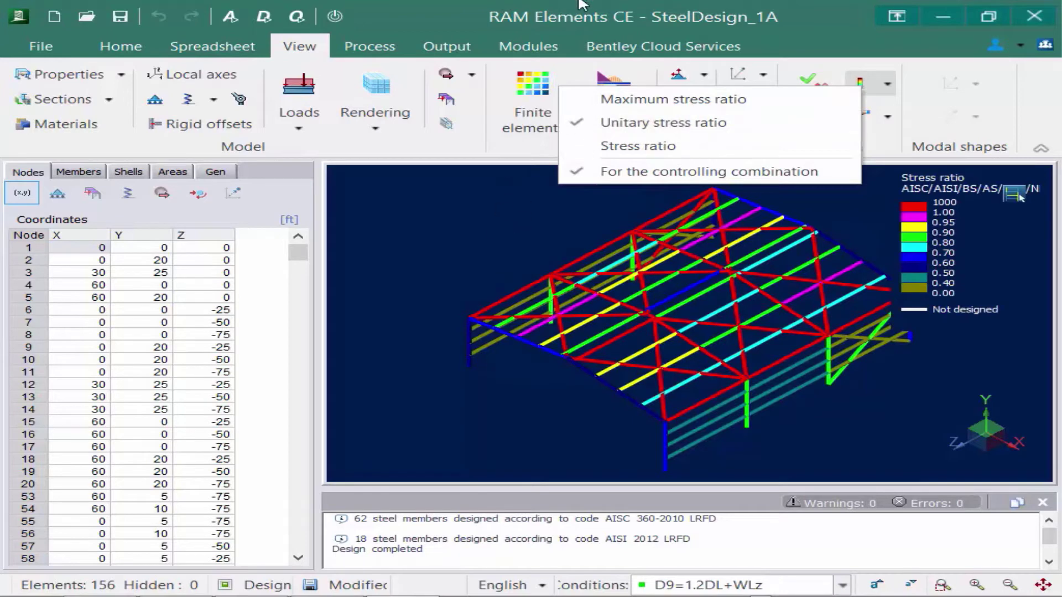
left_click(606, 10)
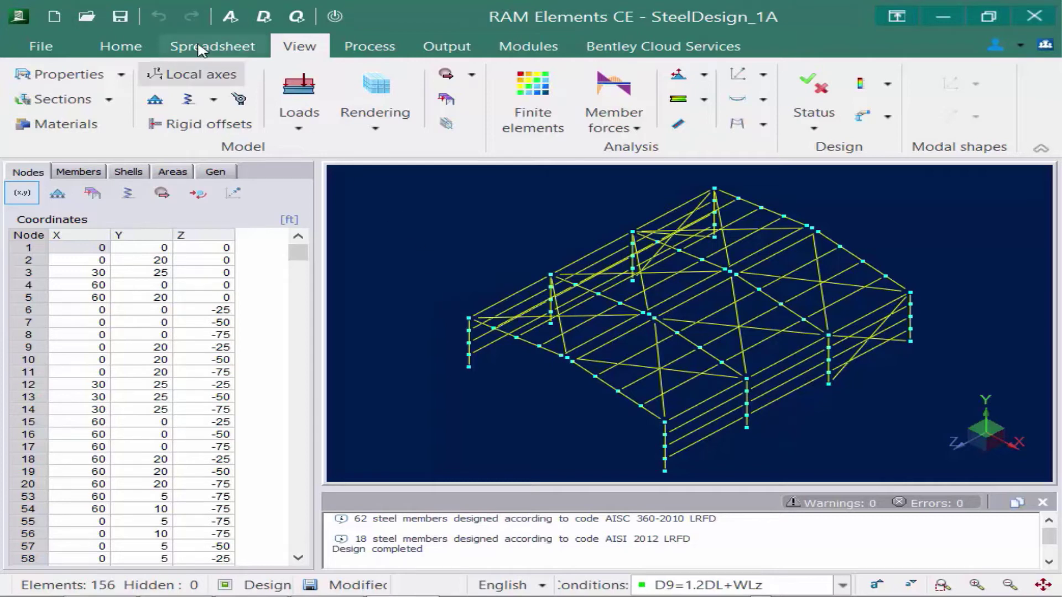
Step: From the Output tab, list the steel, reinforced concrete and wood design report types
left_click(137, 50)
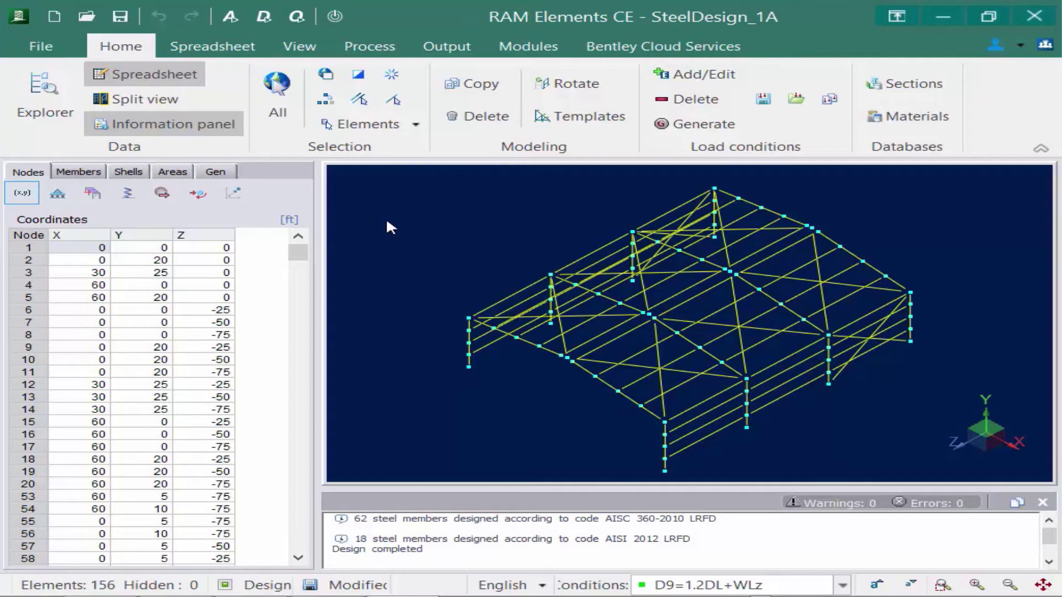
left_click(434, 50)
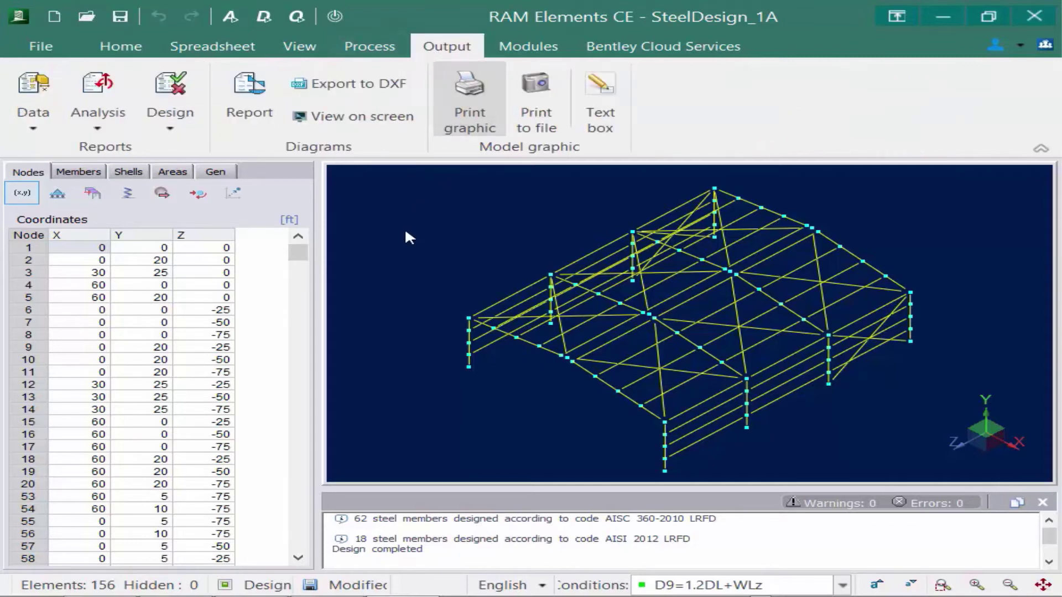
left_click(173, 129)
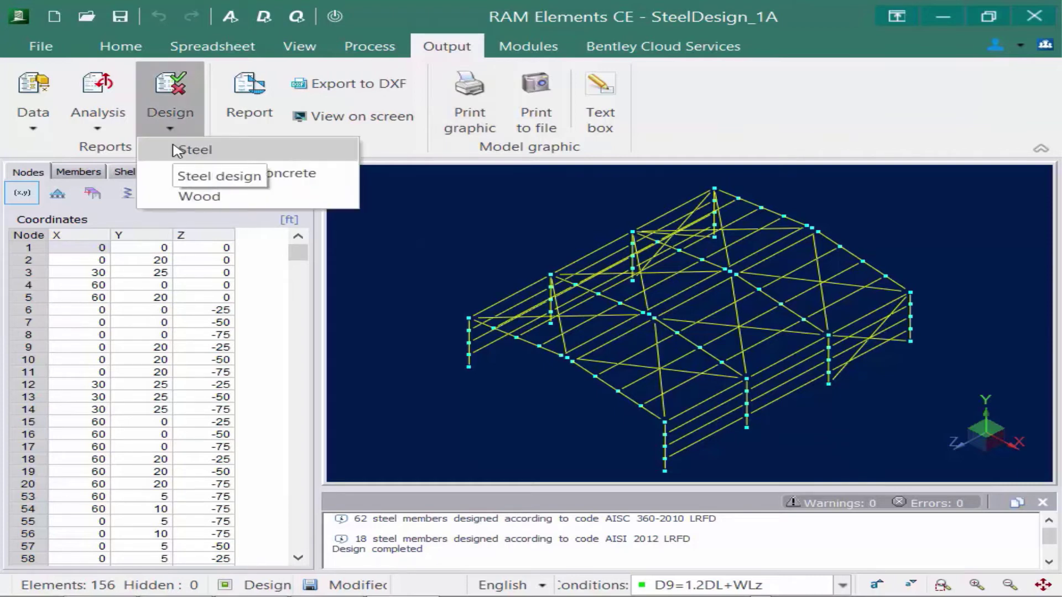
Step: Generate the Steel Code Check report grouped by description for load conditions D1 onward
left_click(177, 151)
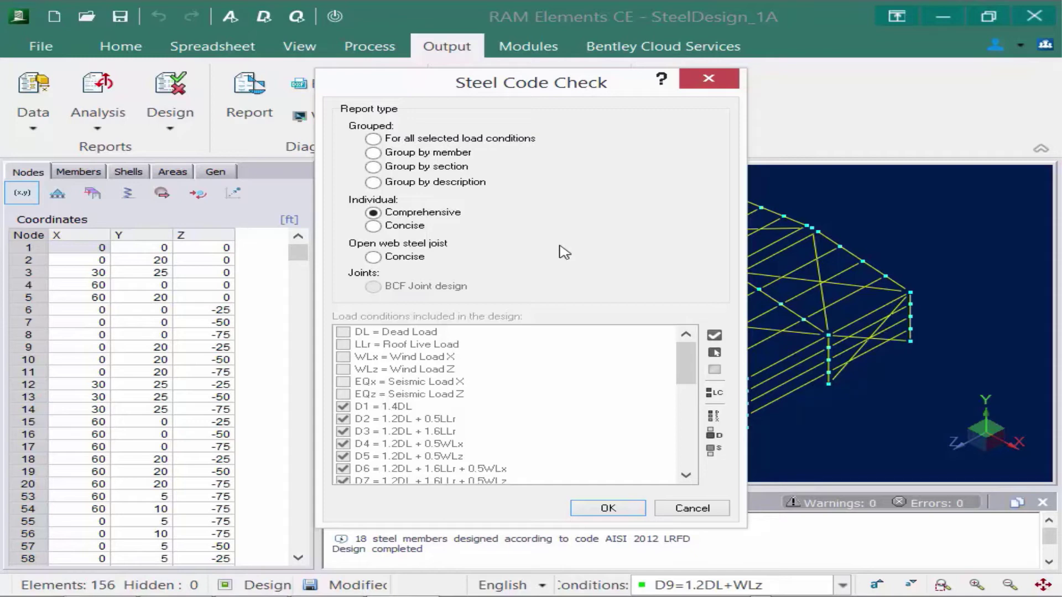
left_click(449, 187)
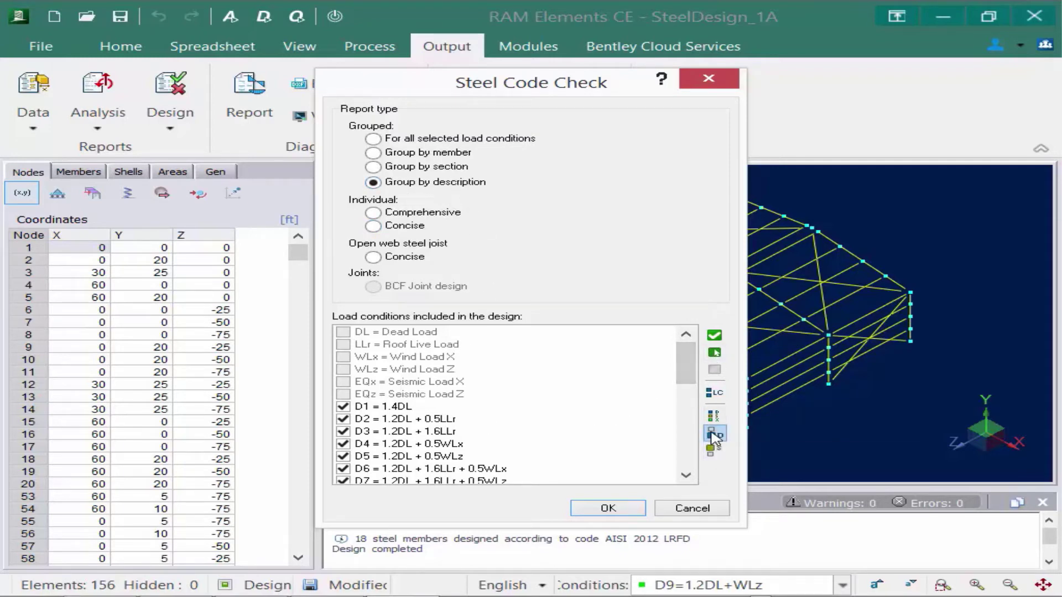
mouse_move(687, 369)
left_mouse_down()
mouse_move(686, 421)
mouse_move(685, 348)
left_mouse_up()
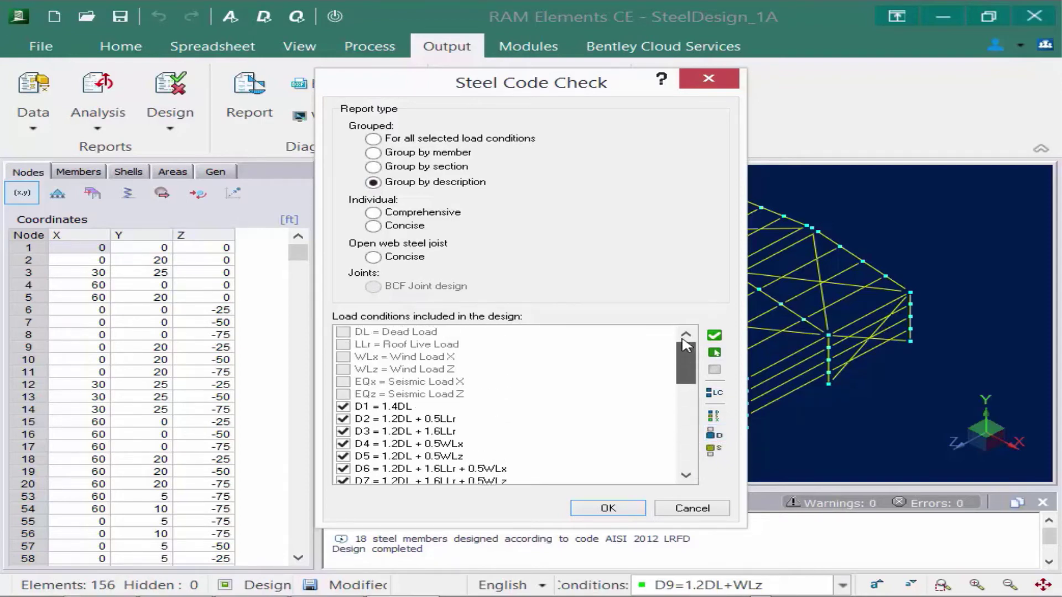
left_click(607, 507)
Step: Scroll the report down to the Description/Section/Ratio/Status results table
scroll(496, 445, "down", 5)
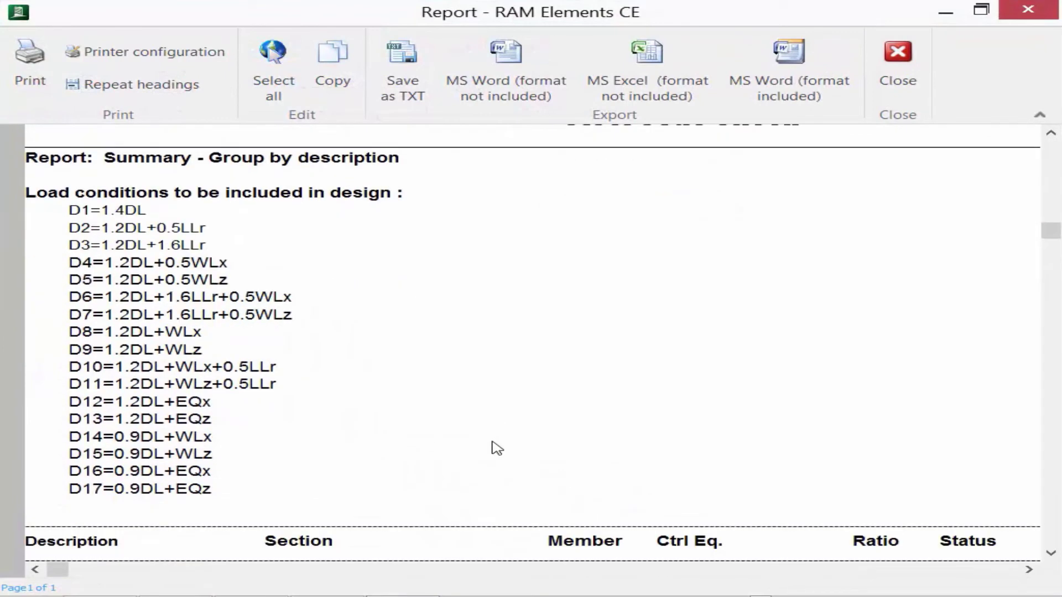
scroll(497, 448, "down", 5)
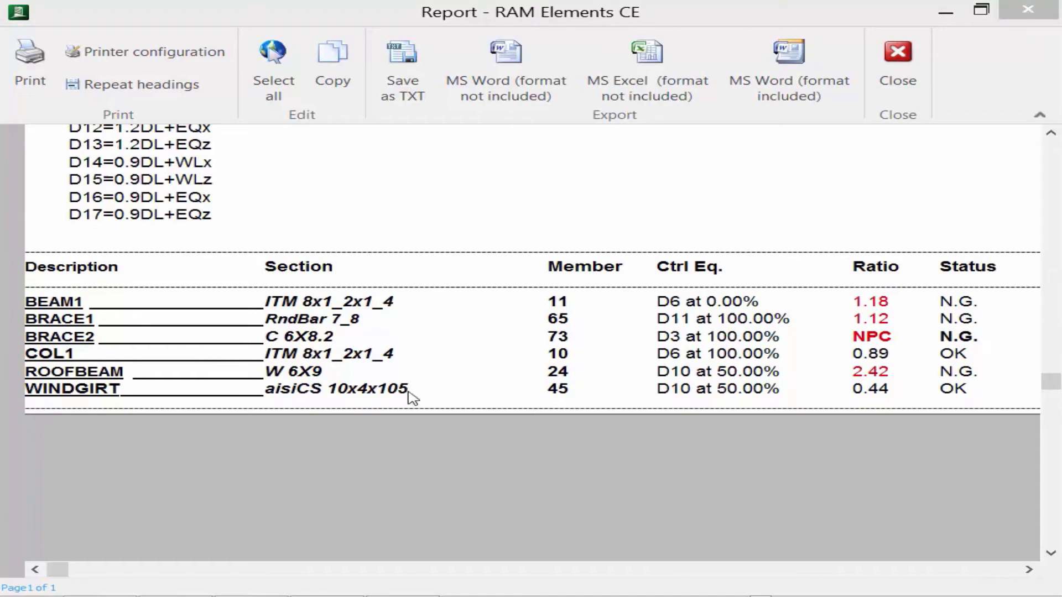
Step: Close the Steel Code Check report window
left_click(896, 55)
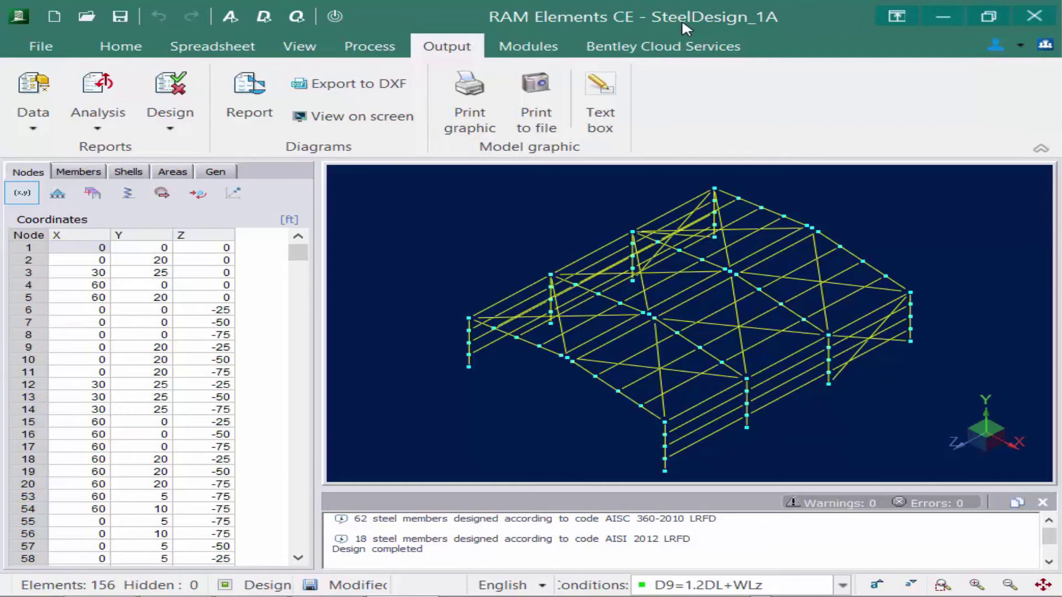
Step: Show design status colours and select only the N.G. failing roof beams and braces
left_click(298, 48)
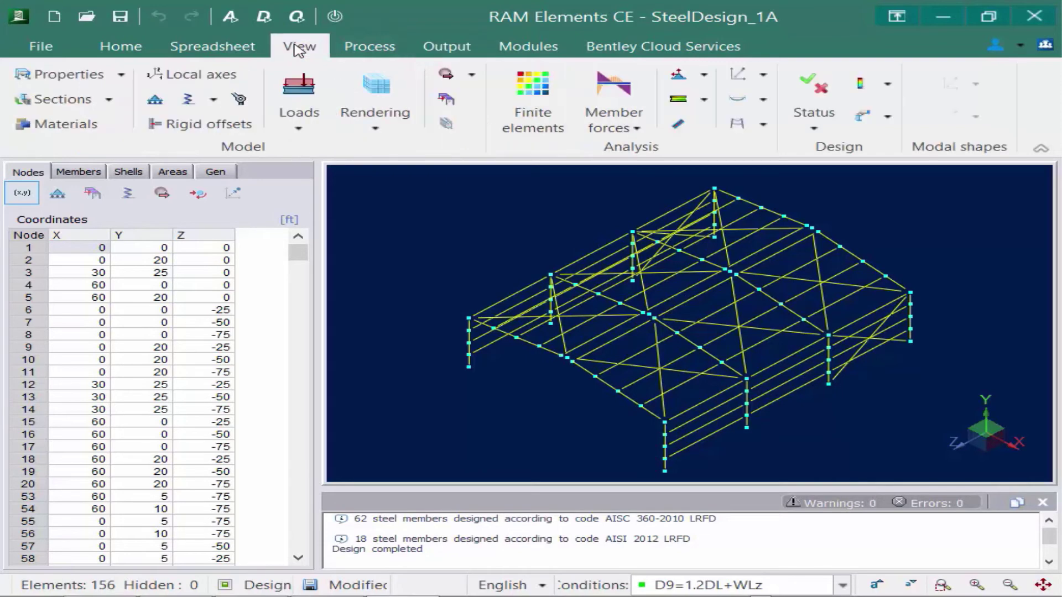
left_click(815, 84)
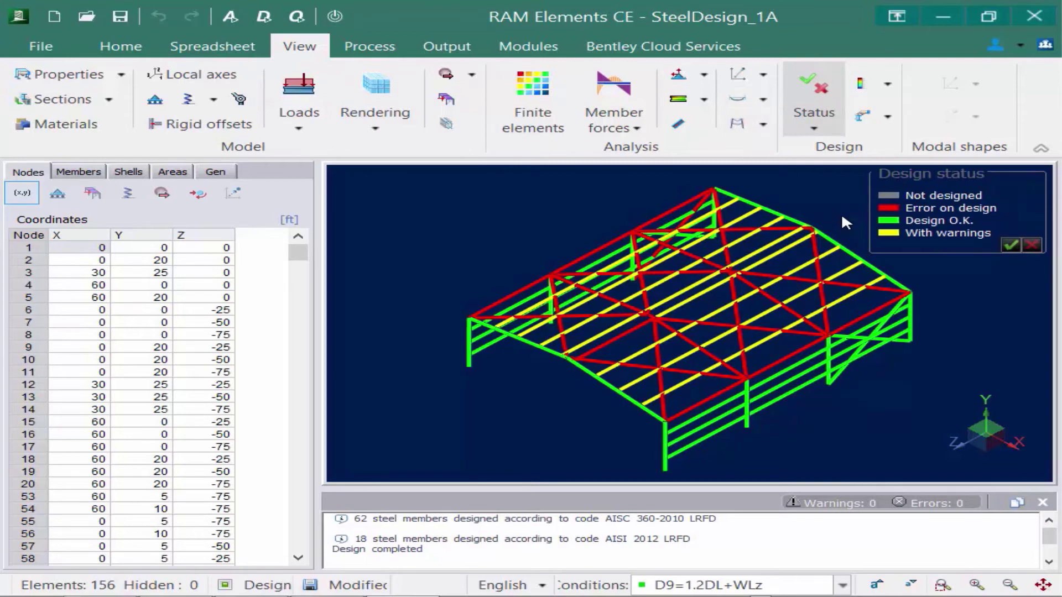
left_click(1032, 245)
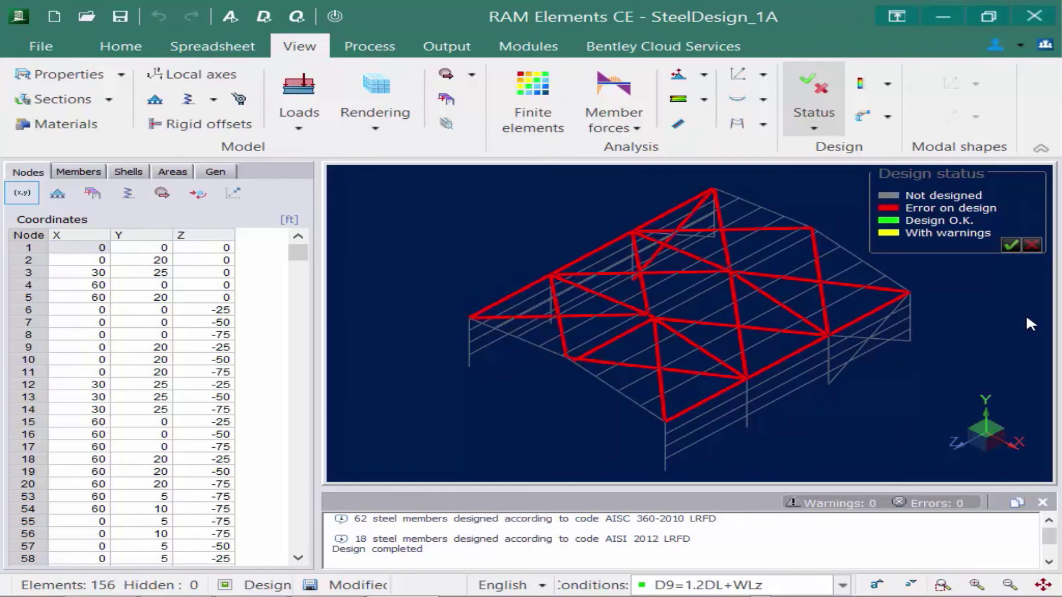
Step: Generate an Individual: Comprehensive steel code check report for the selected failing members
left_click(444, 48)
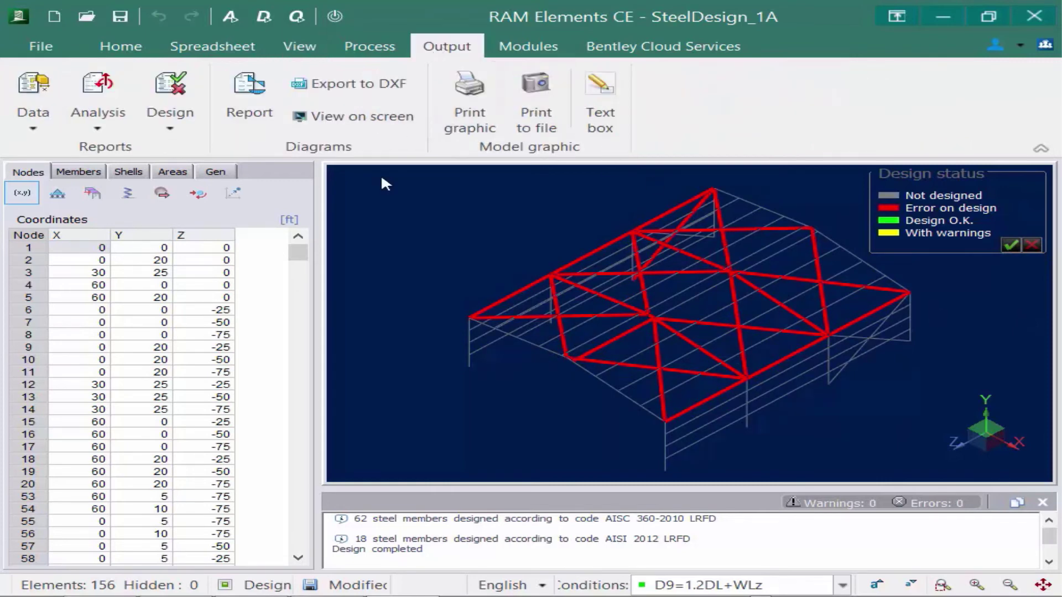
left_click(170, 105)
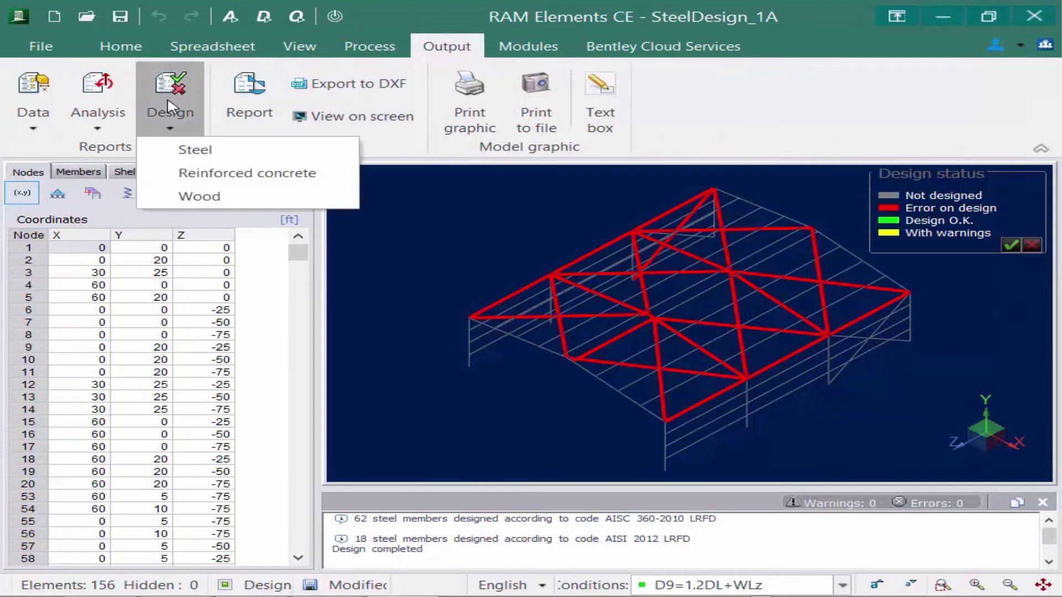
left_click(172, 149)
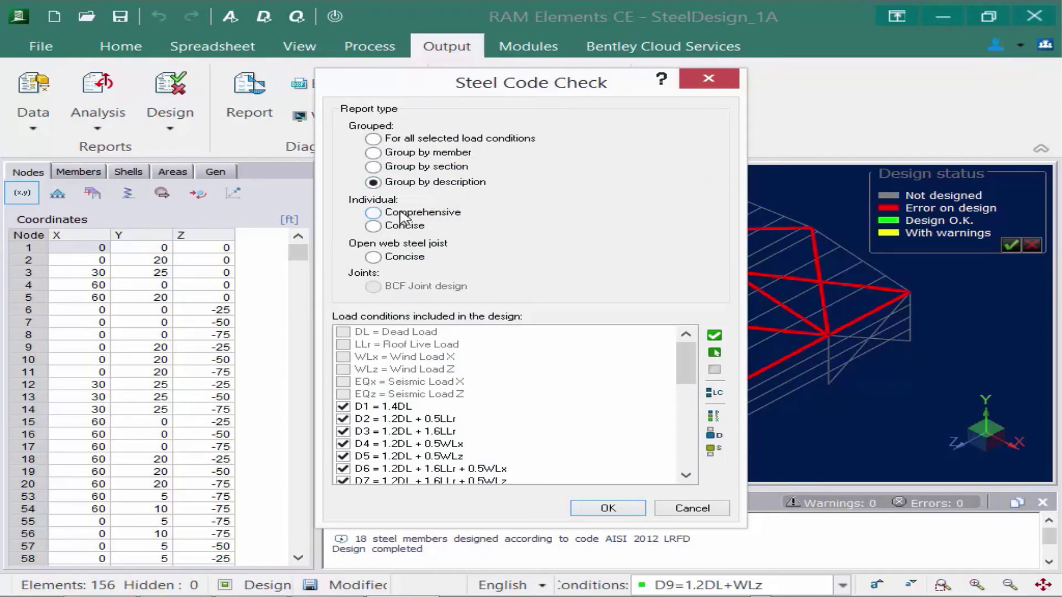
left_click(373, 212)
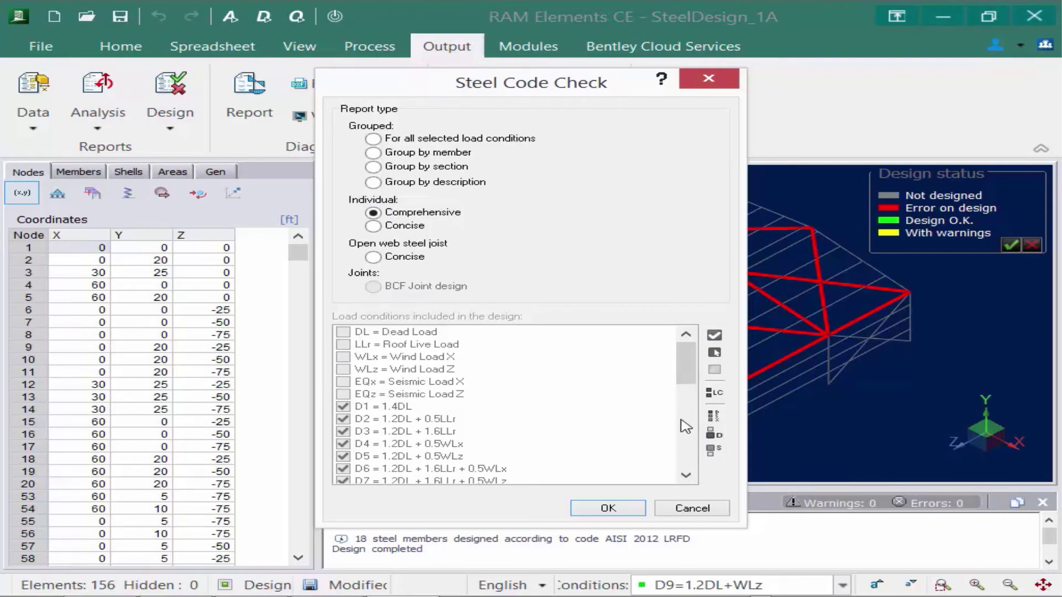
left_click(608, 508)
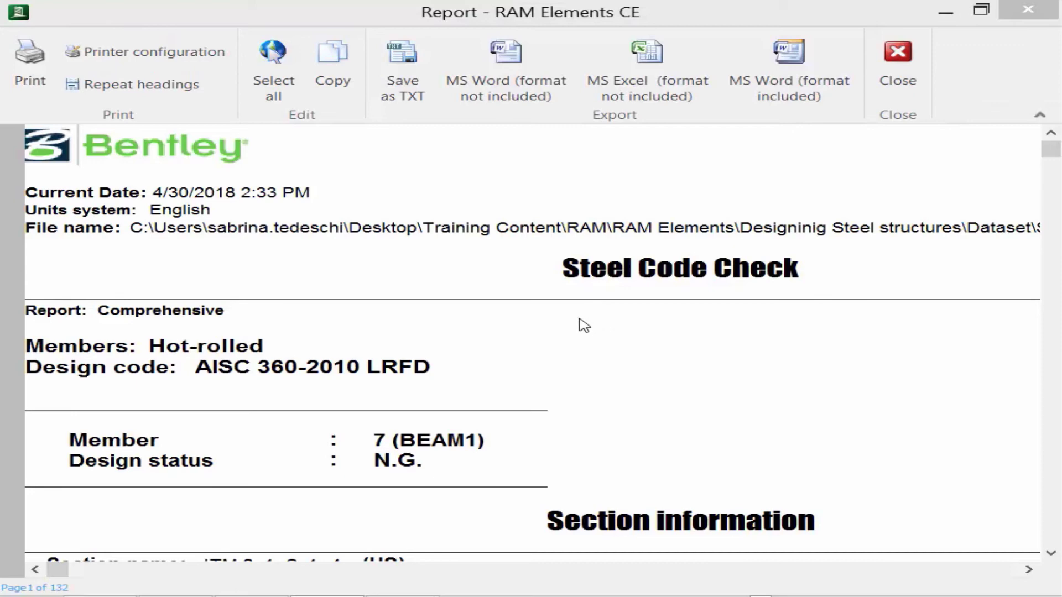
Step: Read through member 7's report down to the Laterally unbraced length section
left_click(582, 325)
scroll(589, 332, "down", 3)
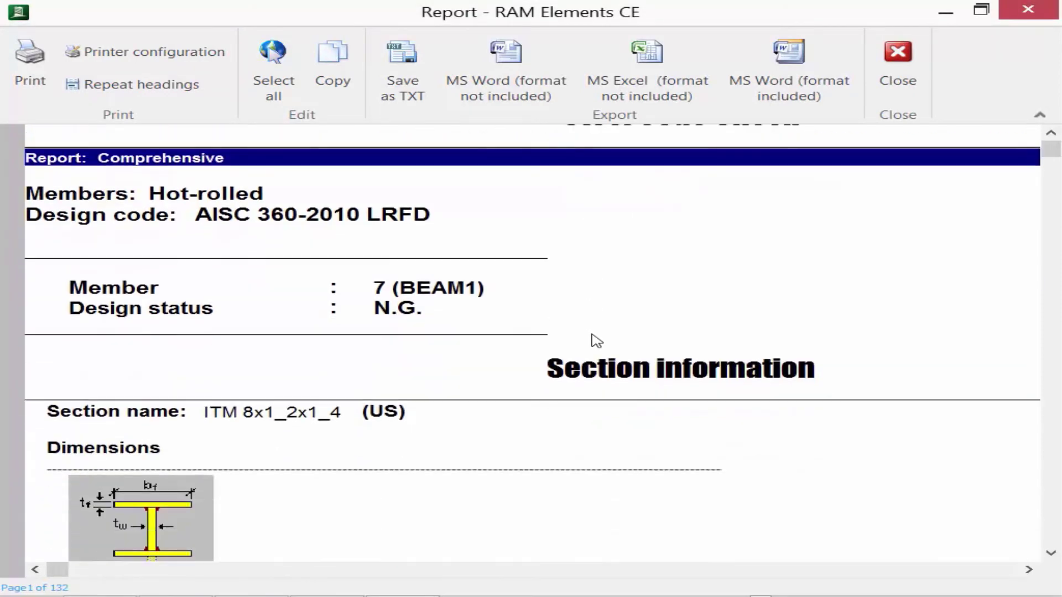
scroll(596, 340, "down", 3)
scroll(598, 339, "up", 1)
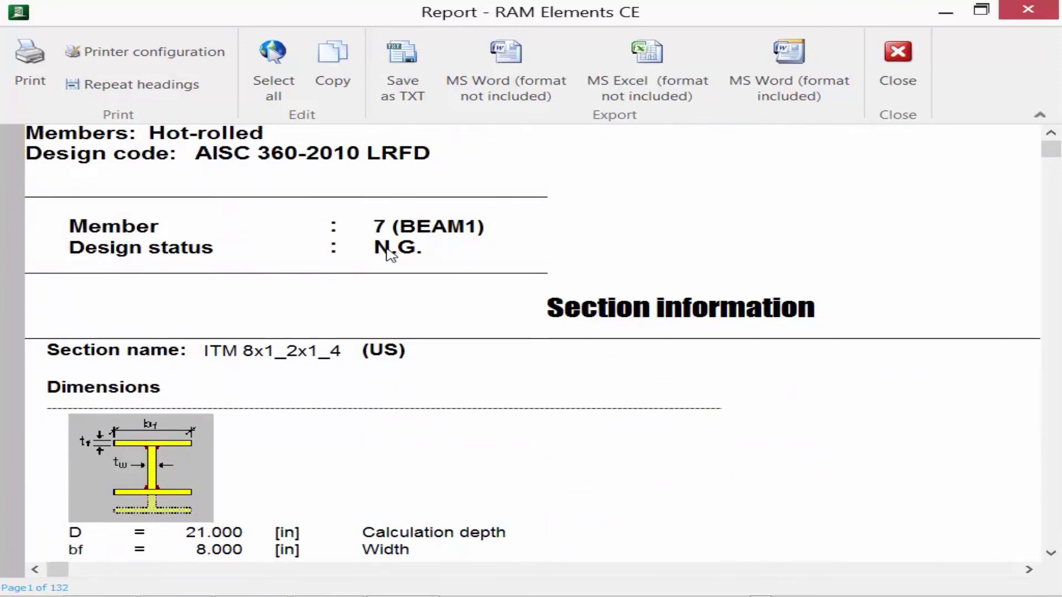
scroll(394, 268, "down", 1)
scroll(396, 270, "down", 5)
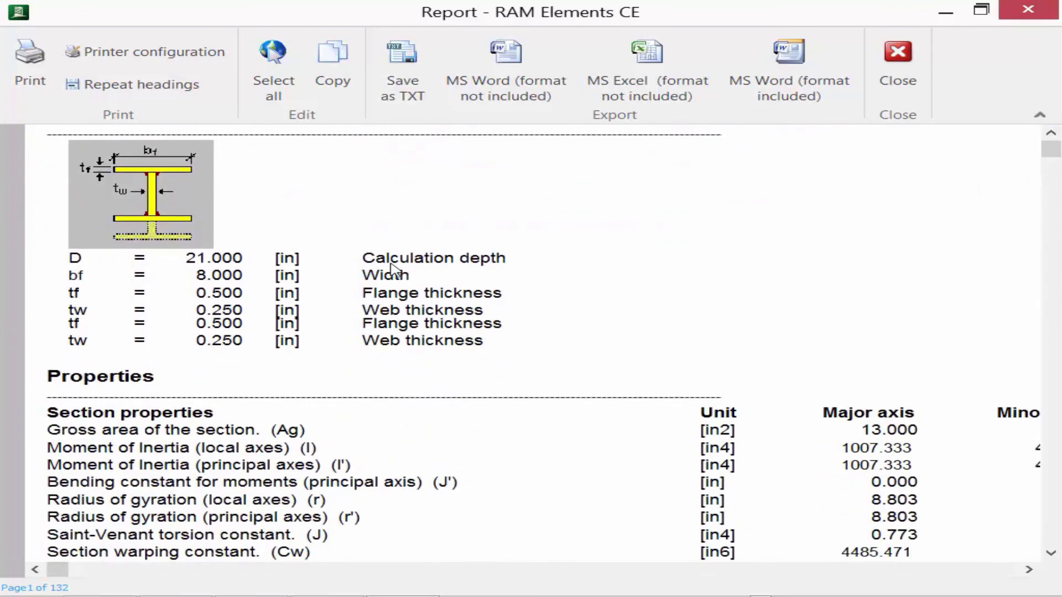
scroll(395, 270, "down", 3)
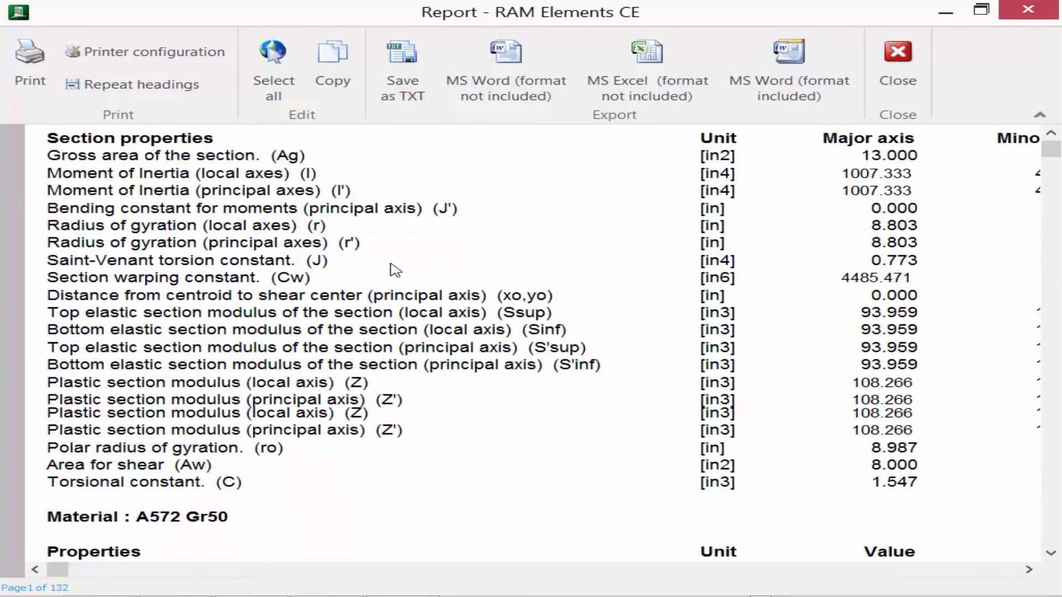
scroll(425, 438, "down", 7)
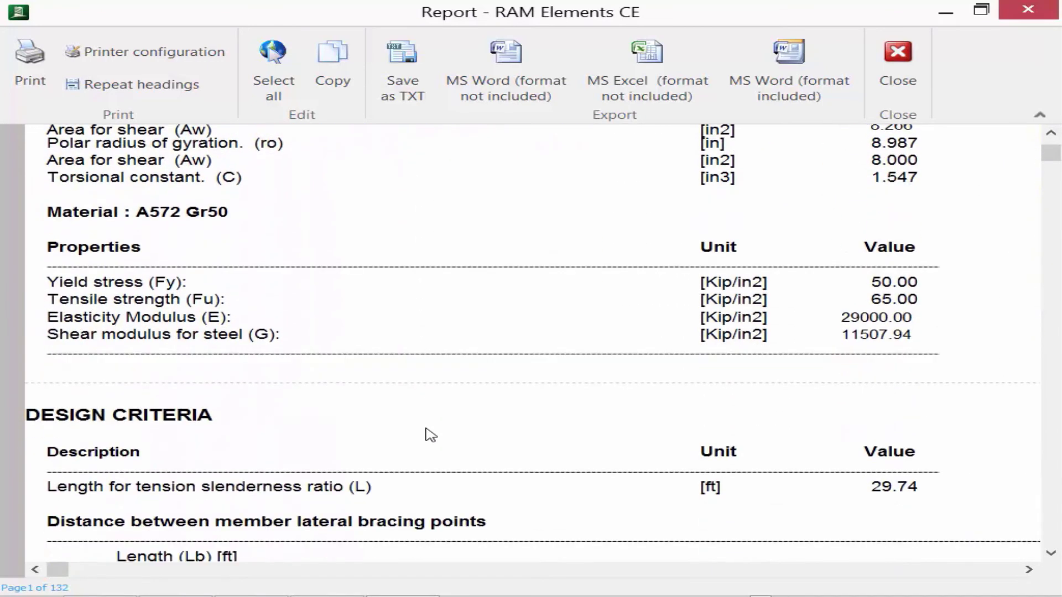
scroll(431, 434, "down", 7)
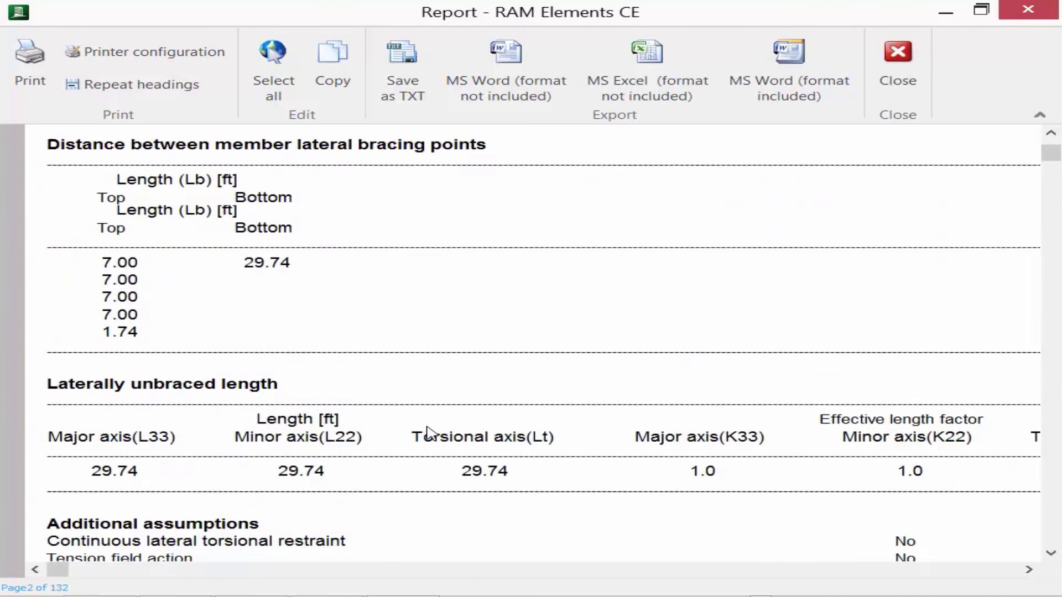
scroll(429, 432, "up", 2)
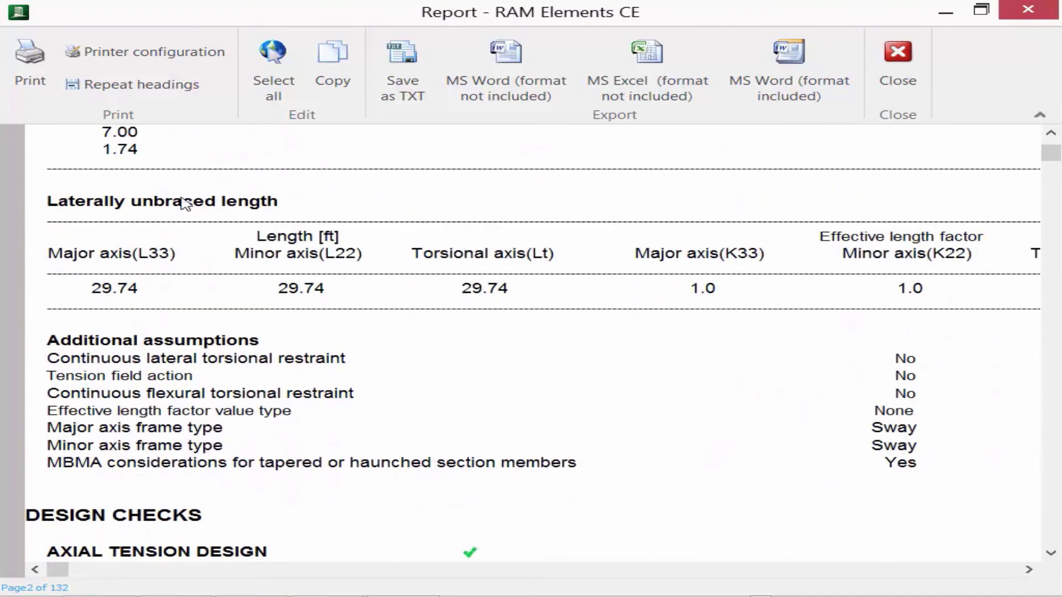
left_click(172, 202)
Step: Continue to the failing flexural ratio of 1.01, then close the report
scroll(310, 325, "down", 5)
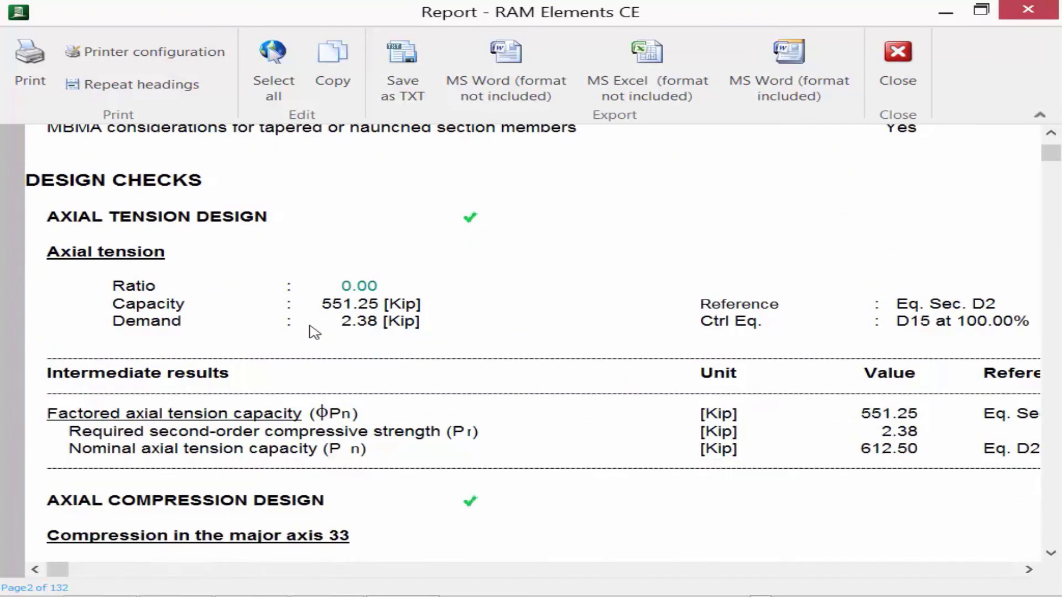
scroll(314, 333, "down", 1)
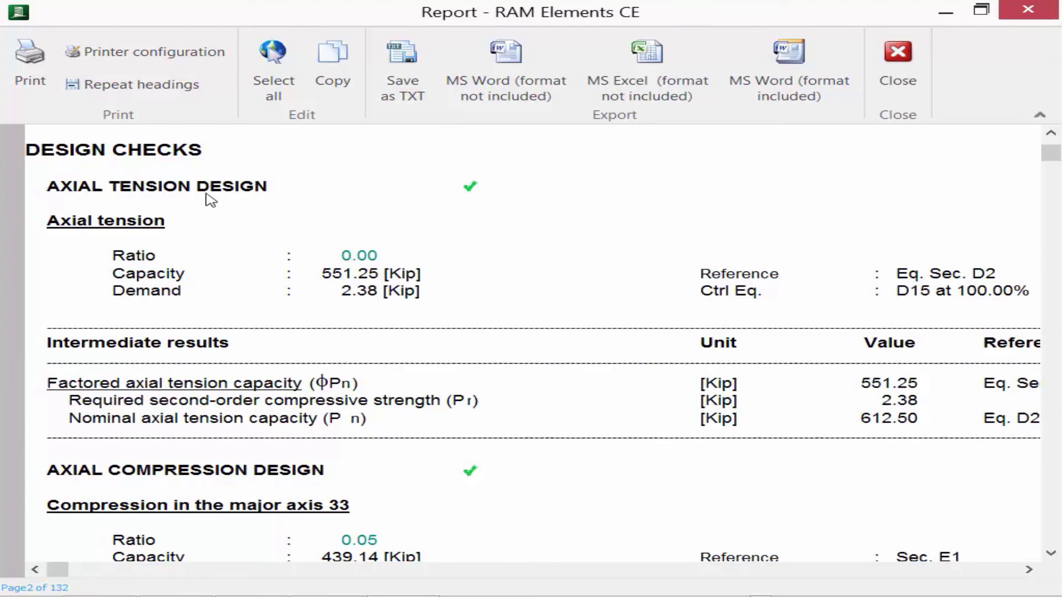
scroll(547, 381, "down", 5)
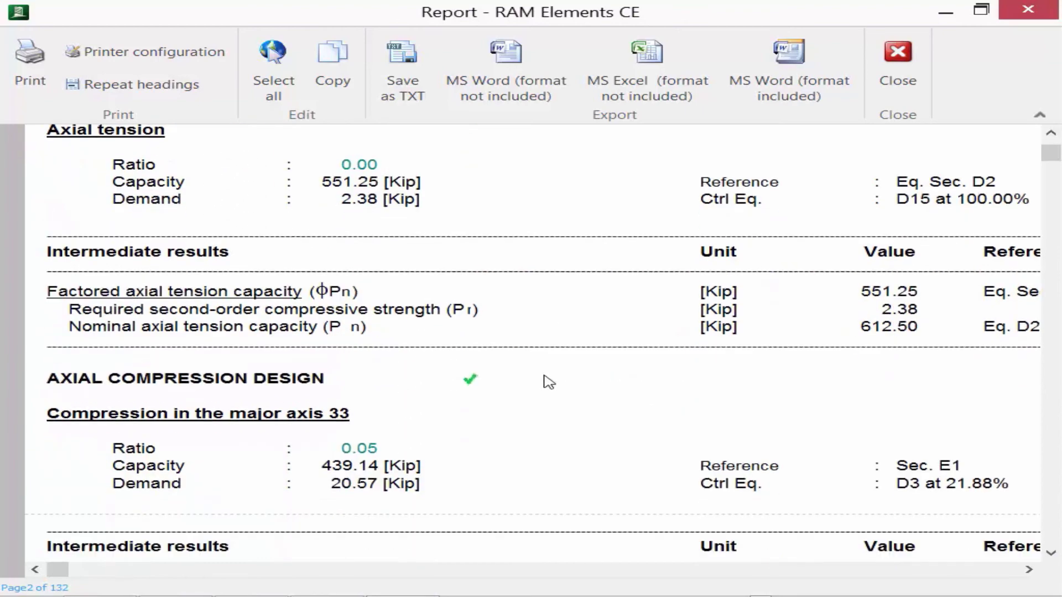
scroll(545, 381, "down", 20)
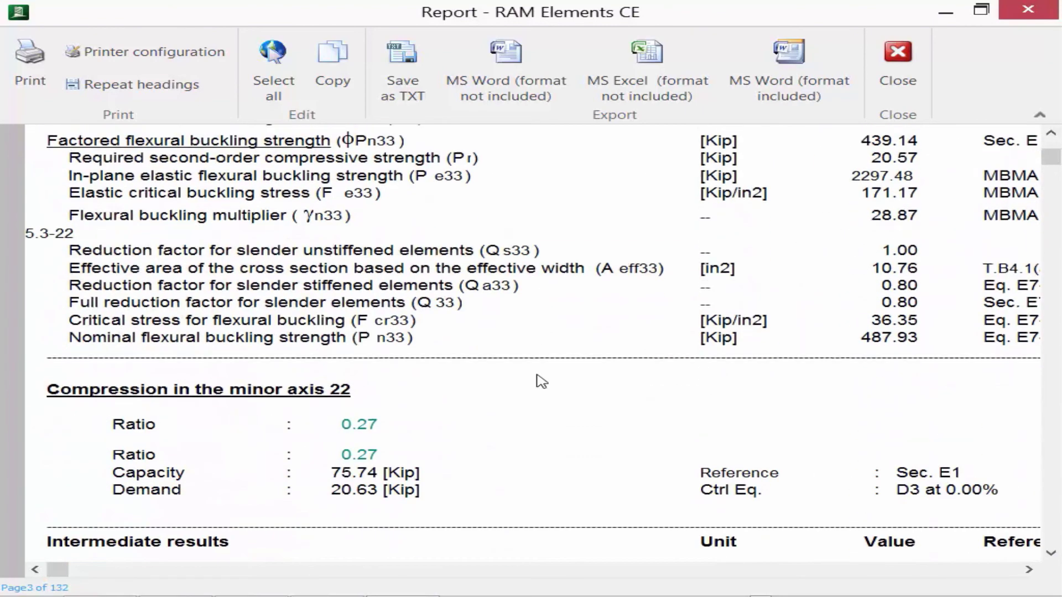
scroll(527, 382, "down", 12)
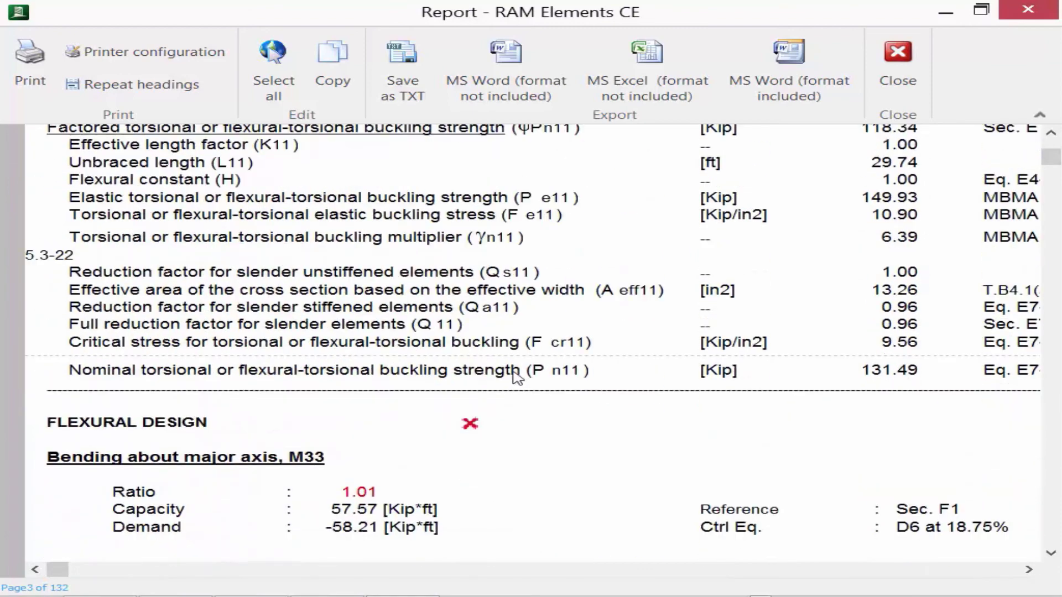
left_click(338, 339)
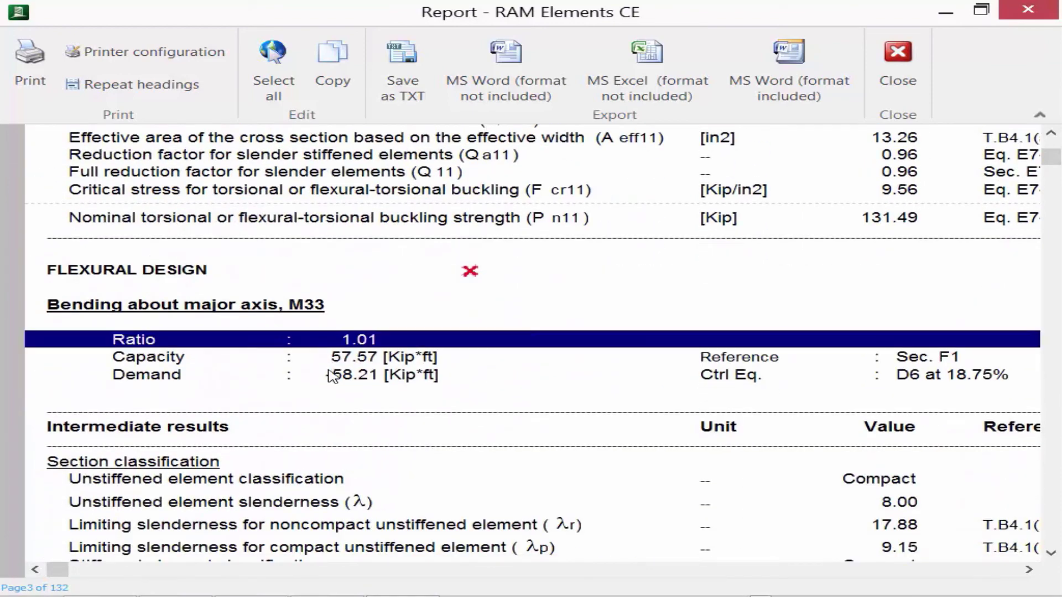
left_click(898, 61)
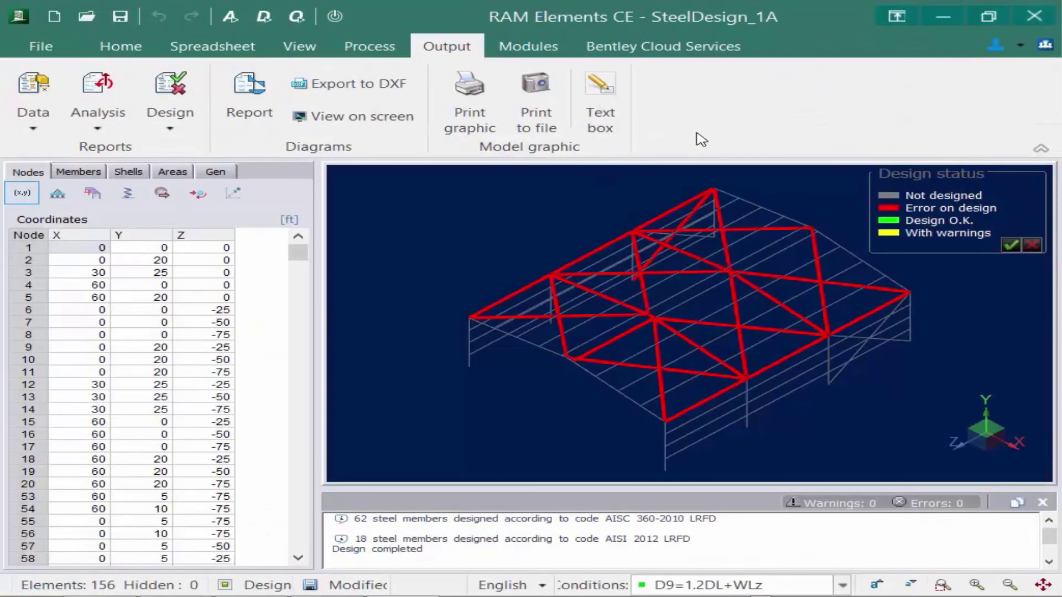
Step: Select all members from the Home tab to show the full frame's design status colours
left_click(122, 46)
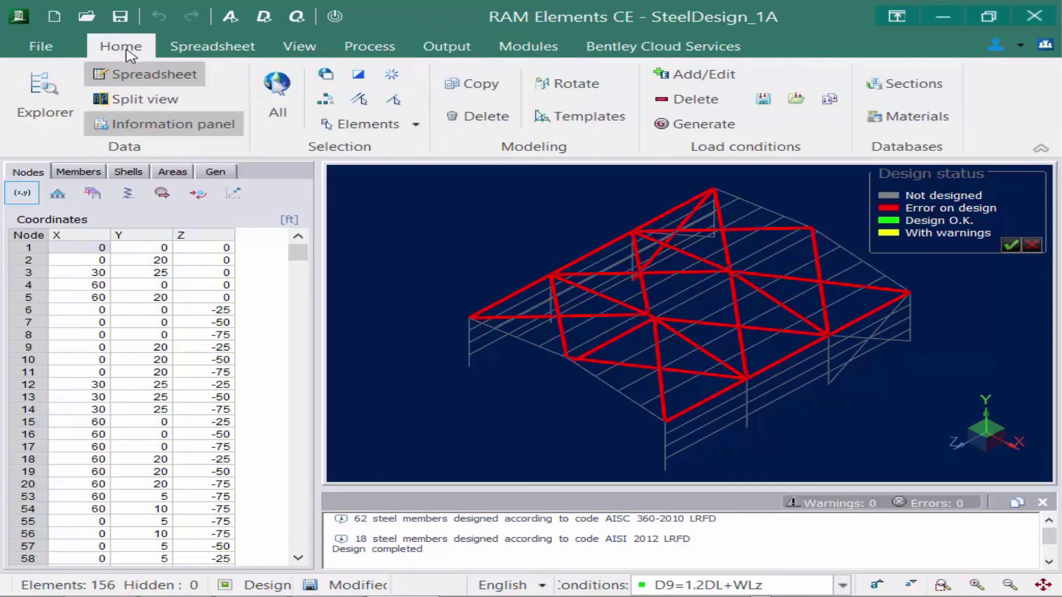
left_click(279, 89)
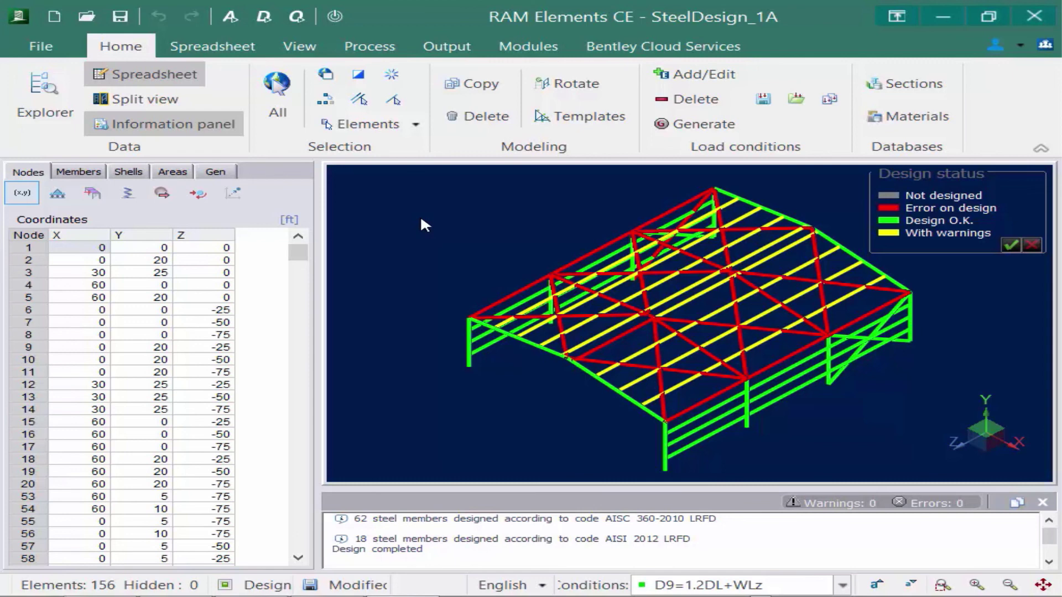
Step: Show the Members Sections spreadsheet listing ITM 8x1_2x1_4 for members 1–12
left_click(83, 173)
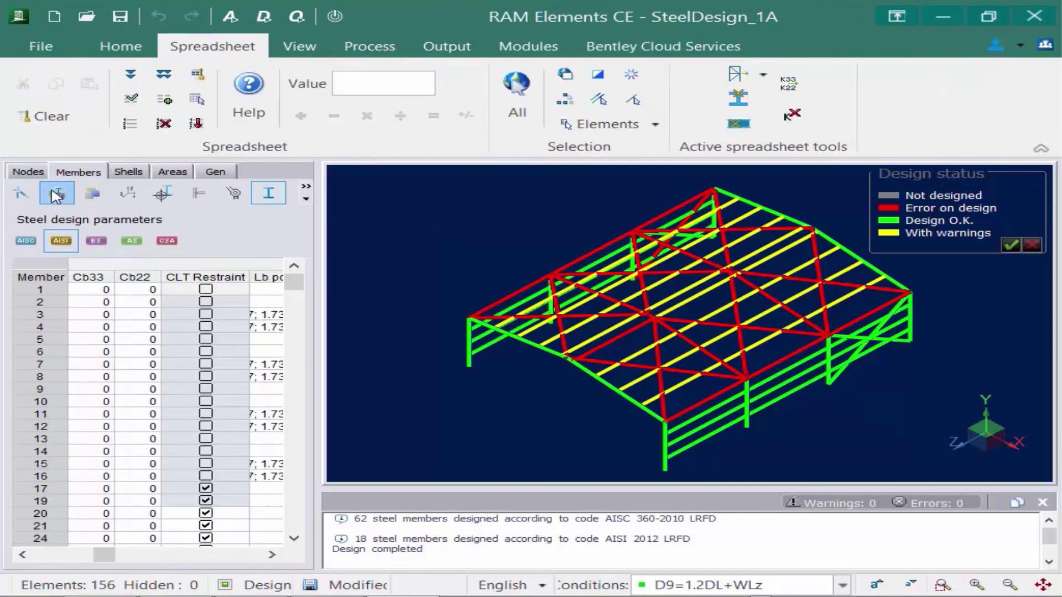
left_click(57, 193)
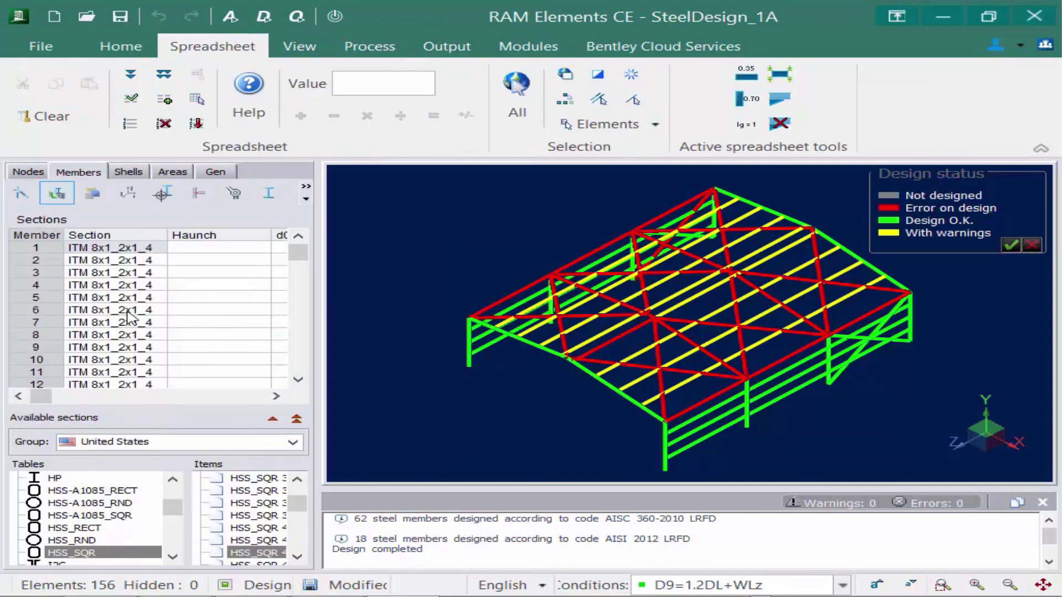